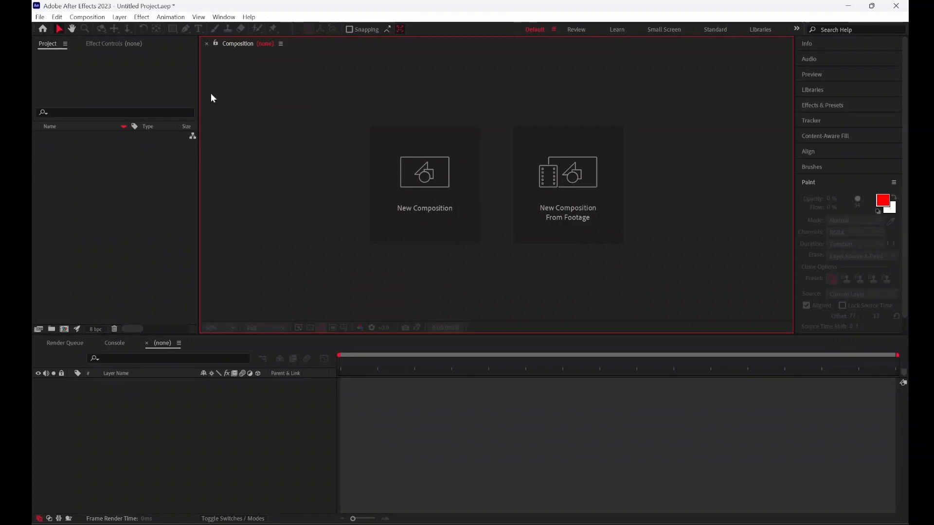
- Import the image files Sky-1.jpg and 111.png into the project
{"action": "key", "text": "ctrl+i"}
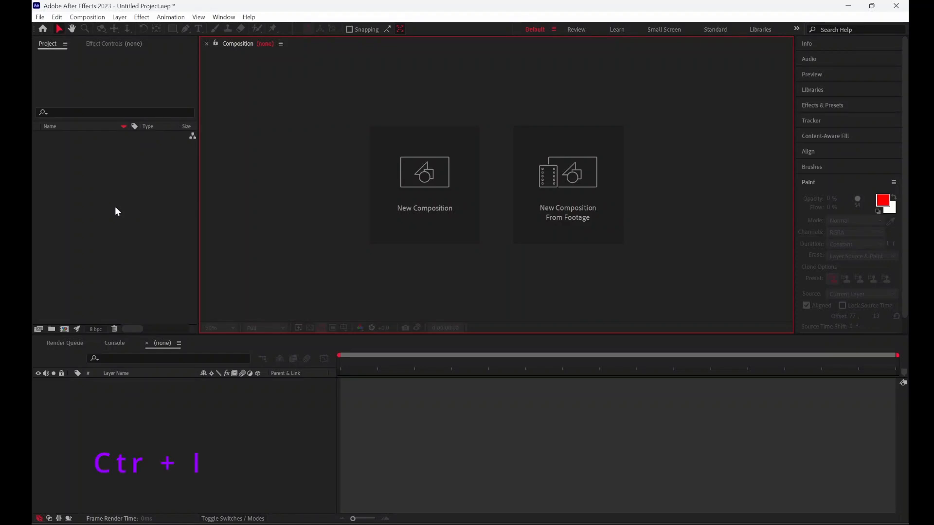
{"action": "left_click_drag", "start_coordinate": [428, 159], "coordinate": [323, 121]}
{"action": "left_click", "coordinate": [442, 343]}
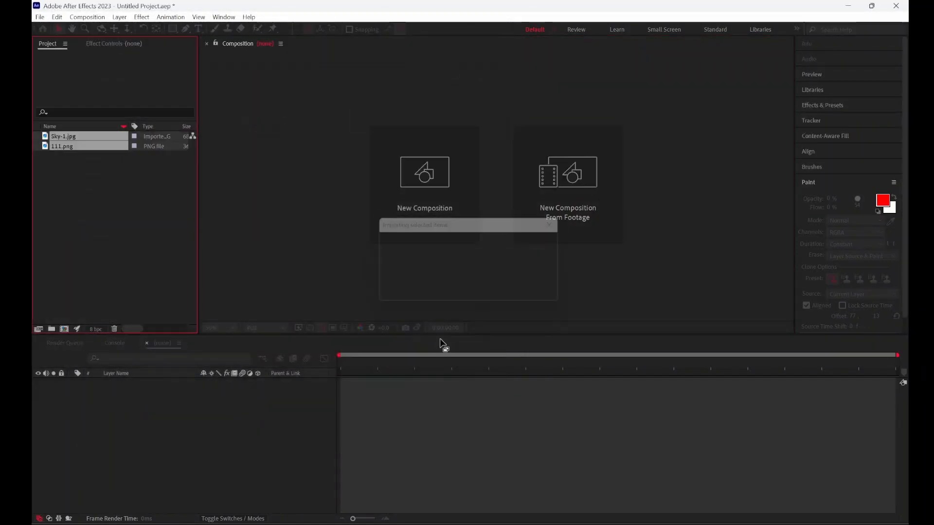
{"action": "left_click_drag", "start_coordinate": [125, 186], "coordinate": [44, 138]}
{"action": "left_click", "coordinate": [79, 176]}
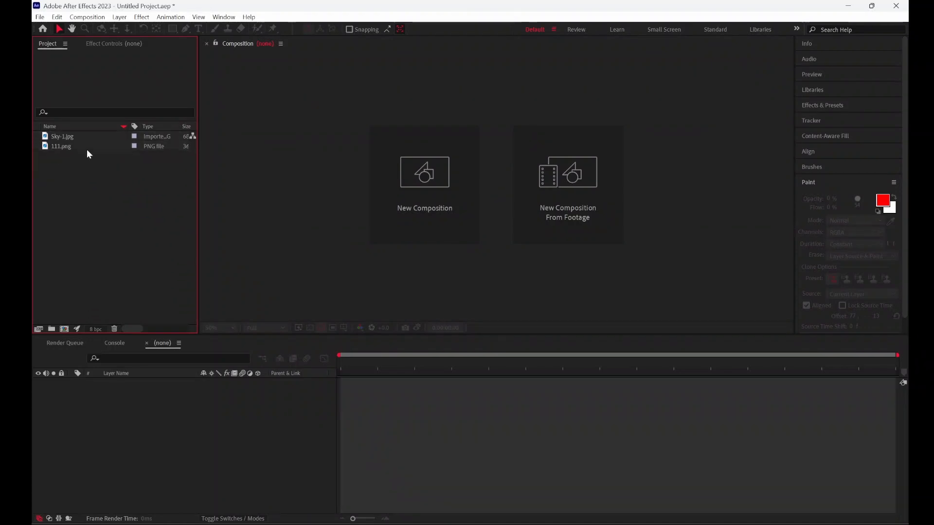
{"action": "left_click", "coordinate": [54, 147]}
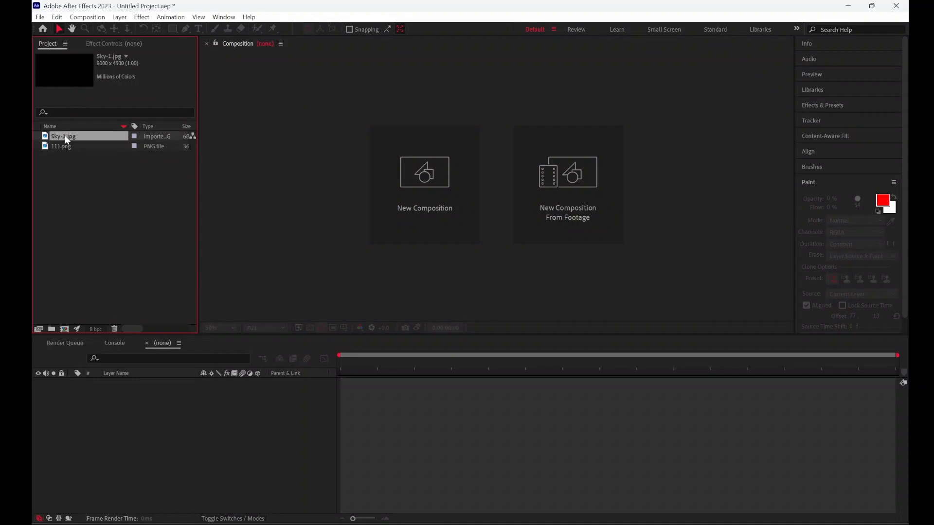
{"action": "left_click", "coordinate": [65, 135]}
{"action": "left_click", "coordinate": [121, 198]}
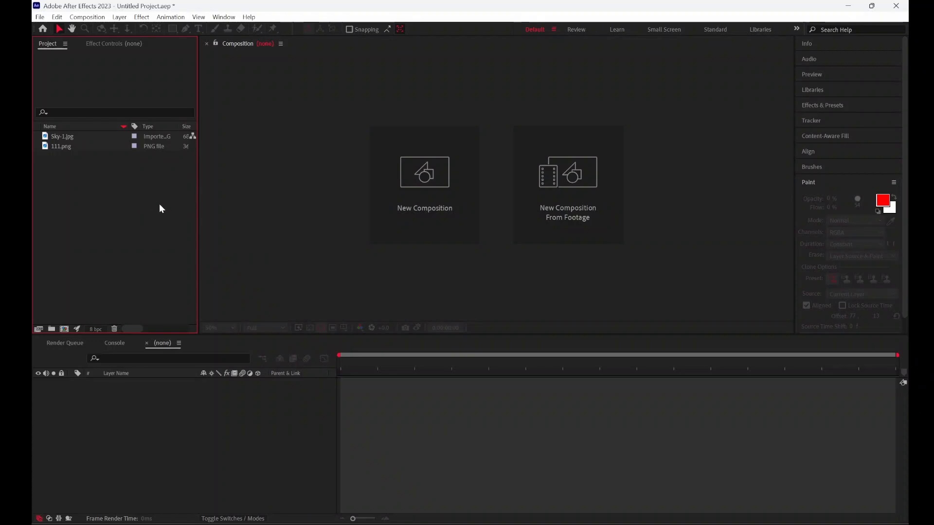
- Create a composition named Testing with the Social Media Landscape HD 1920x1080 30 fps preset
{"action": "left_click", "coordinate": [432, 203]}
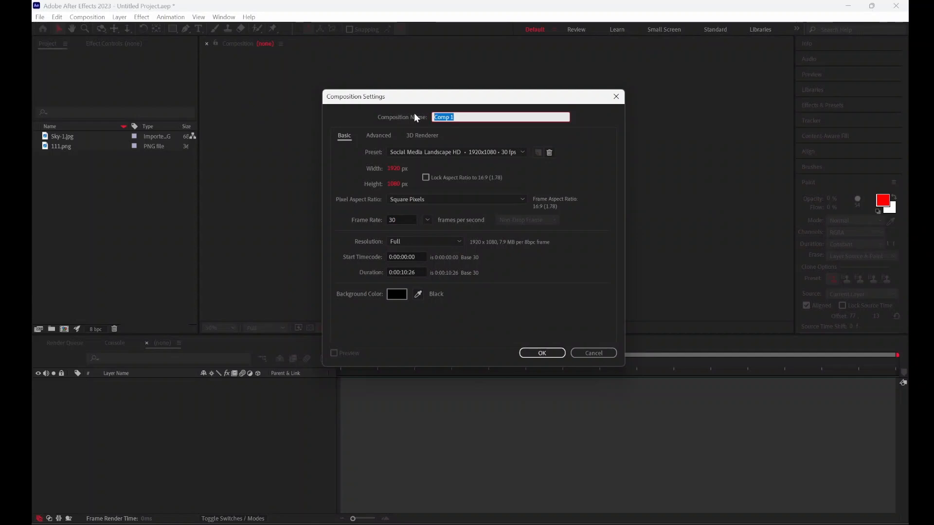
{"action": "type", "text": "Testing"}
{"action": "left_click", "coordinate": [584, 182]}
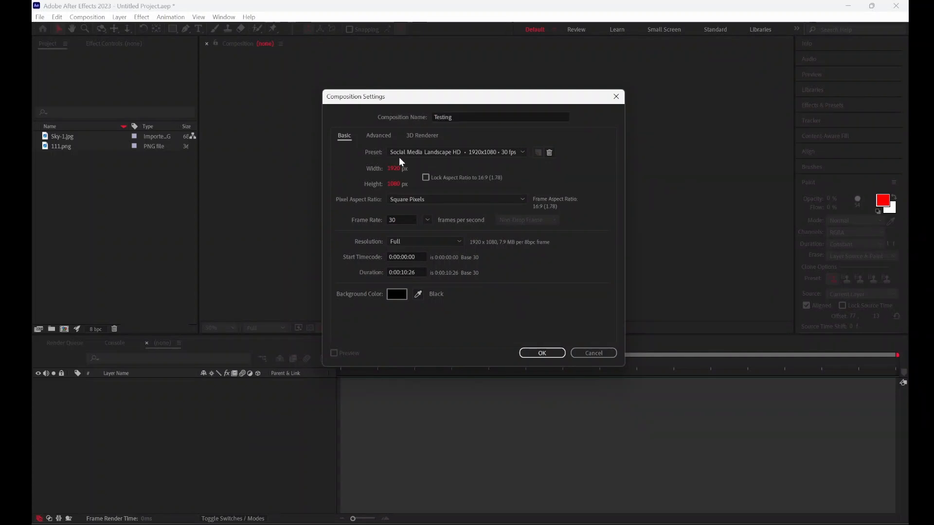
{"action": "left_click", "coordinate": [425, 154]}
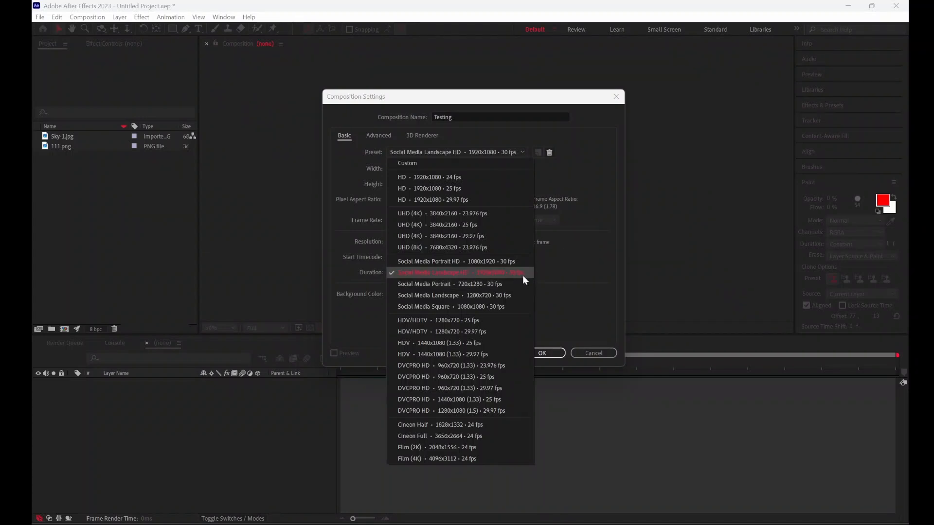
{"action": "left_click", "coordinate": [598, 174]}
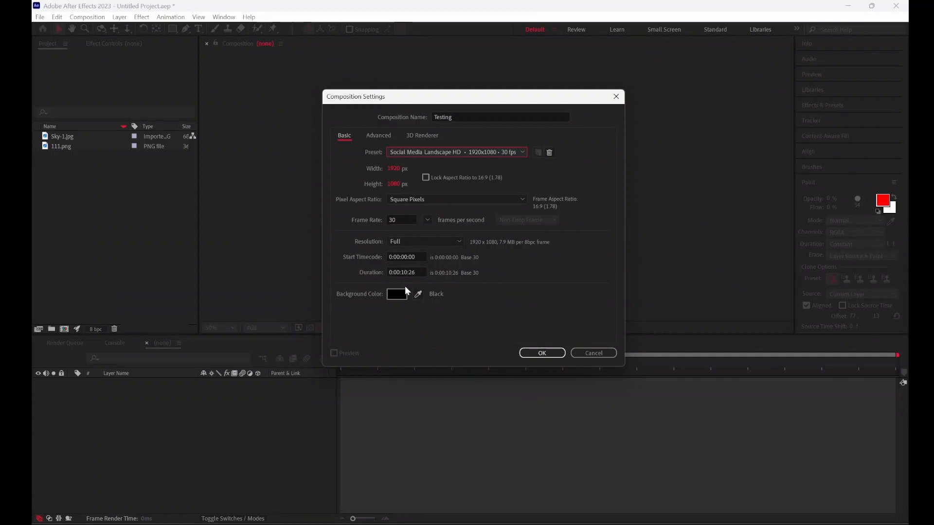
{"action": "left_click", "coordinate": [551, 353]}
- Add both Sky-1.jpg and 111.png as layers in the Testing composition's timeline
{"action": "left_click", "coordinate": [103, 175]}
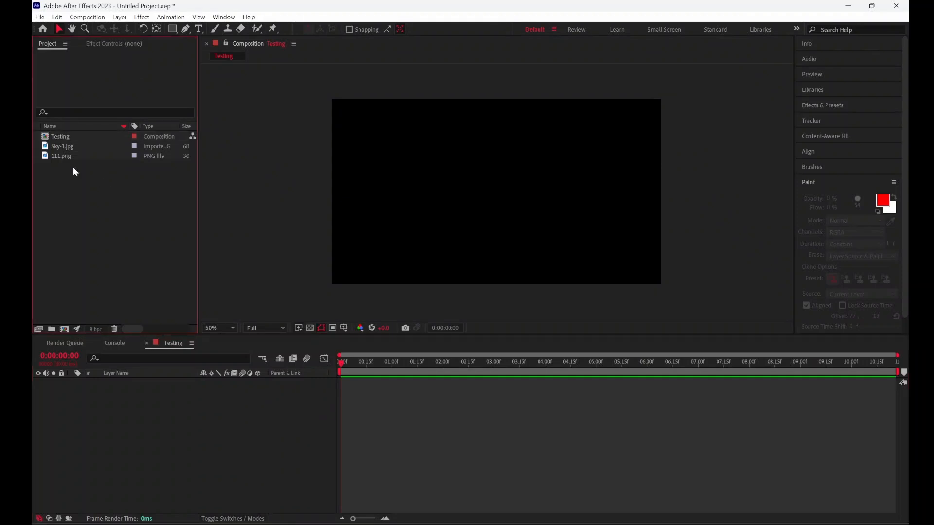
{"action": "left_click_drag", "start_coordinate": [90, 185], "coordinate": [52, 148]}
{"action": "left_click_drag", "start_coordinate": [116, 190], "coordinate": [117, 400]}
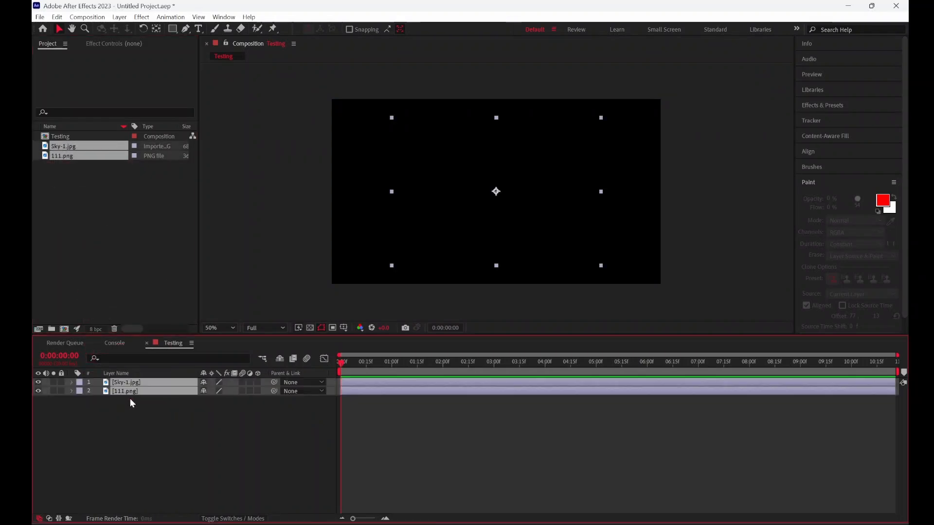
{"action": "left_click", "coordinate": [450, 234]}
{"action": "left_click", "coordinate": [249, 422]}
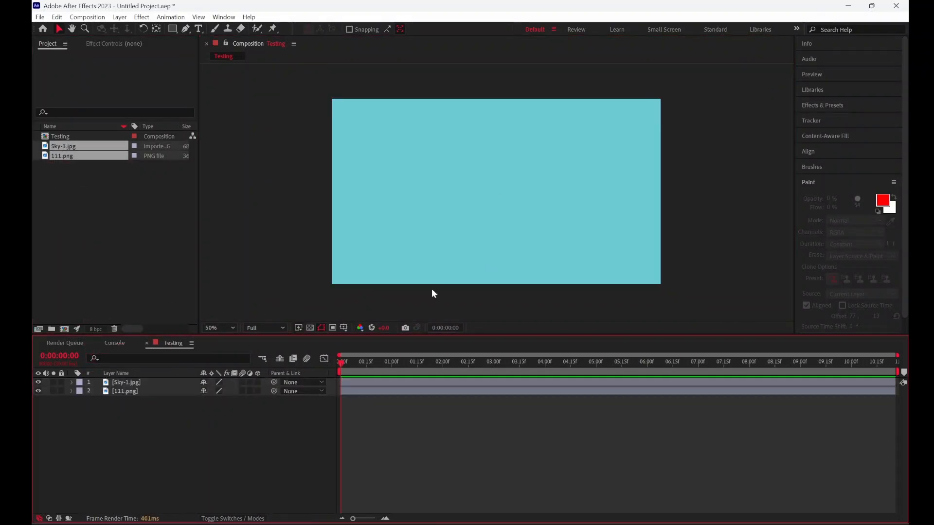
- Examine the Sky-1.jpg layer in the composition view and check the source image's pixel dimensions
{"action": "left_click", "coordinate": [474, 210]}
{"action": "scroll", "coordinate": [497, 220], "scroll_direction": "down", "scroll_amount": 2}
{"action": "scroll", "coordinate": [497, 220], "scroll_direction": "up", "scroll_amount": 2}
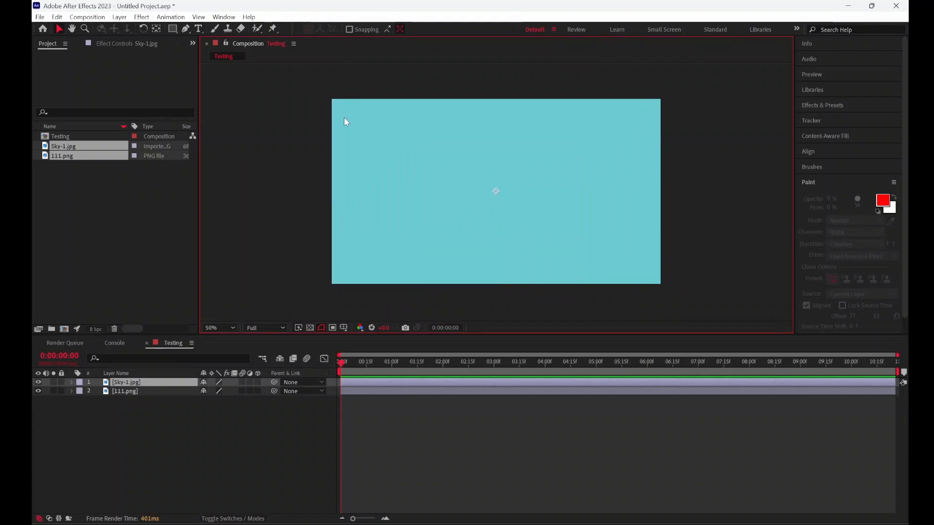
{"action": "left_click", "coordinate": [71, 146]}
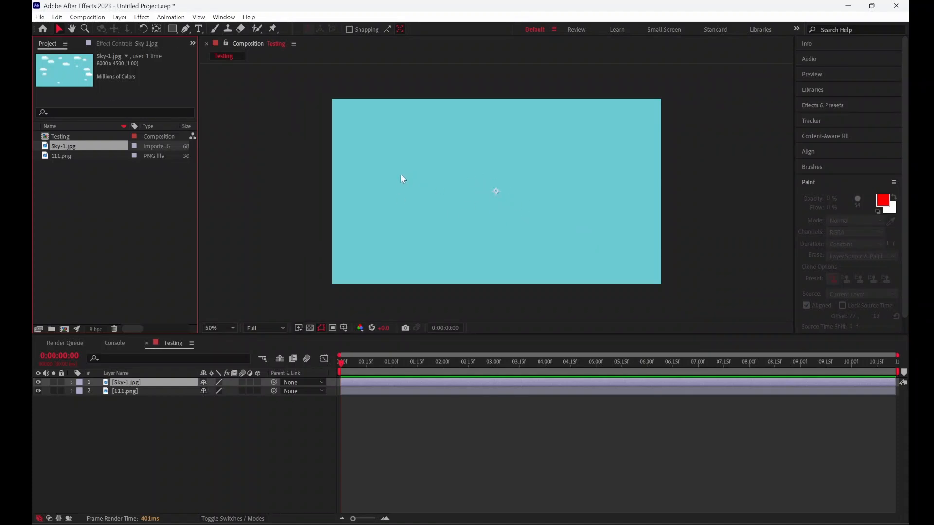
{"action": "key", "text": "comma"}
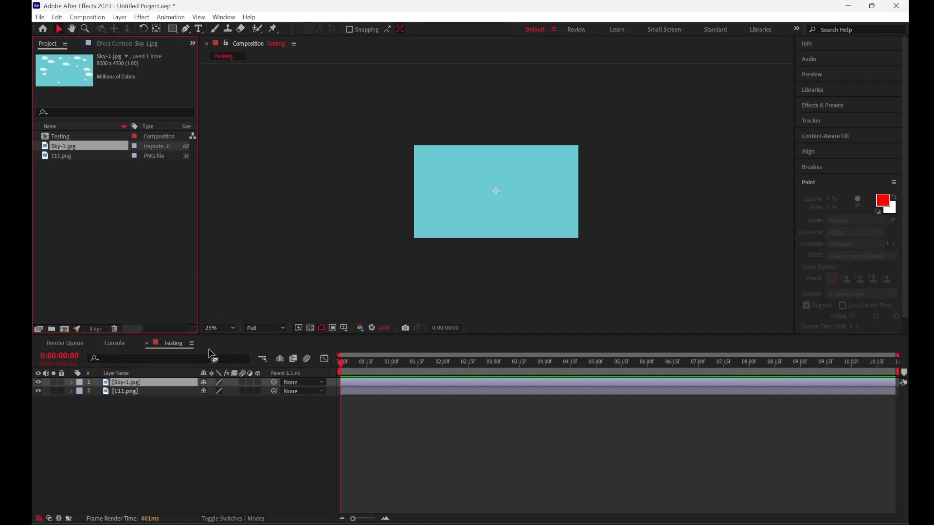
{"action": "left_click", "coordinate": [194, 418]}
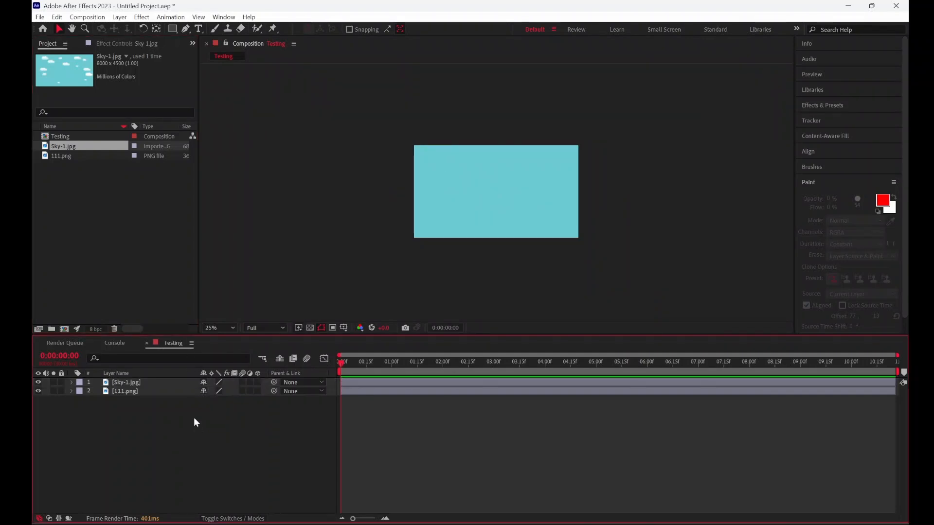
{"action": "left_click", "coordinate": [67, 163]}
{"action": "left_click", "coordinate": [56, 147]}
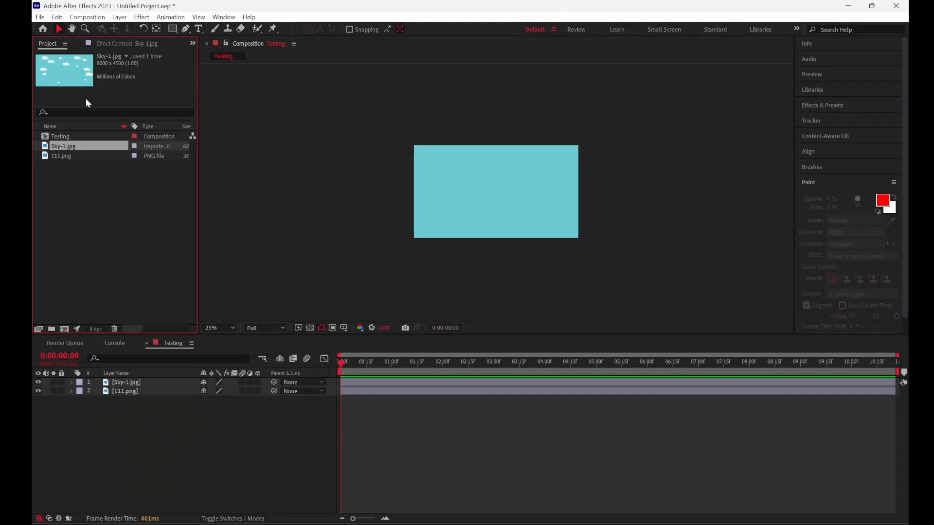
- Check the frame size in the Testing composition's settings and leave them as they are
{"action": "right_click", "coordinate": [178, 341]}
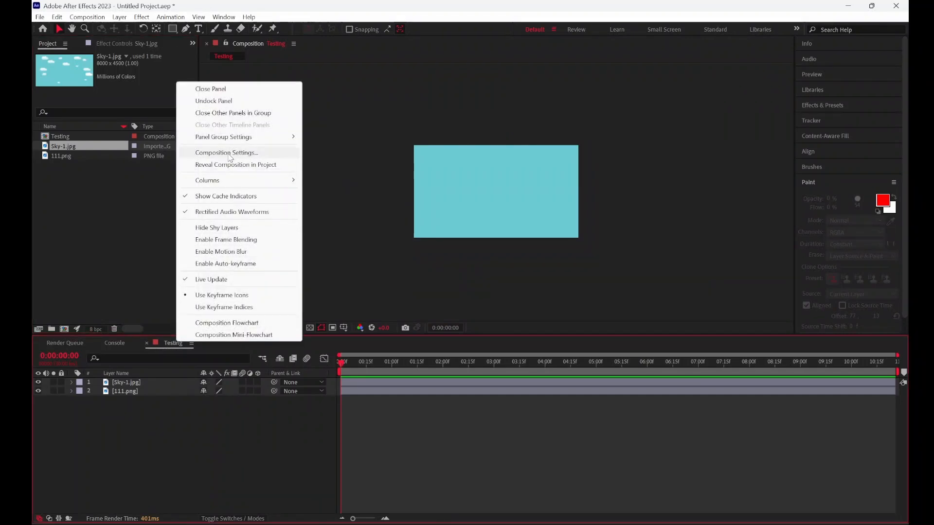
{"action": "left_click", "coordinate": [203, 406]}
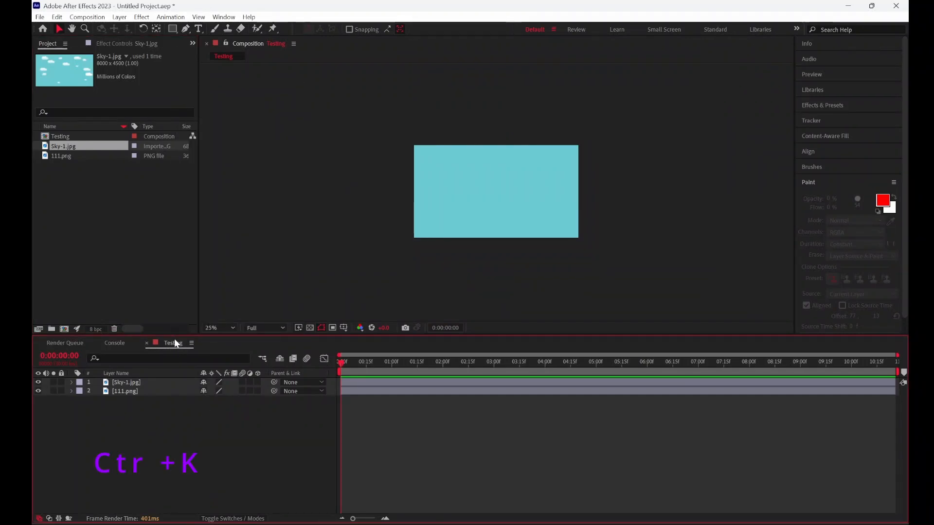
{"action": "key", "text": "ctrl+k"}
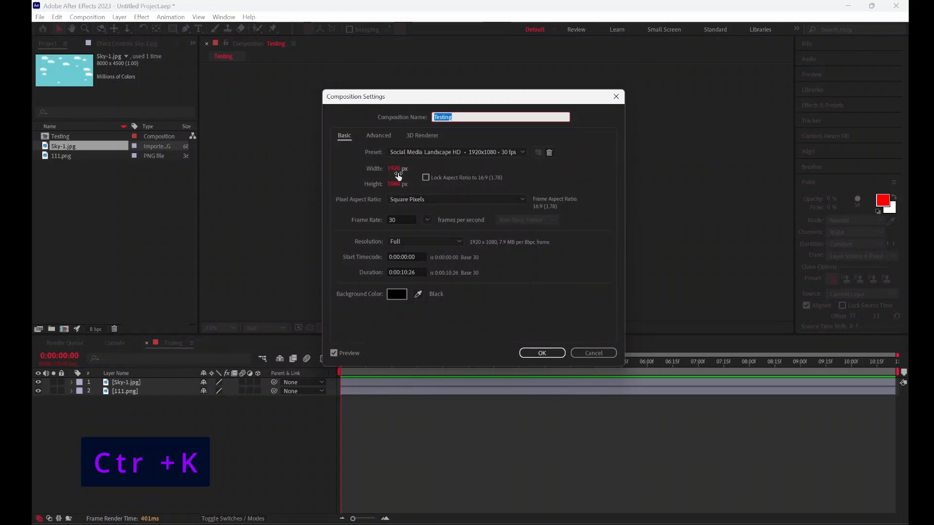
{"action": "left_click", "coordinate": [526, 354]}
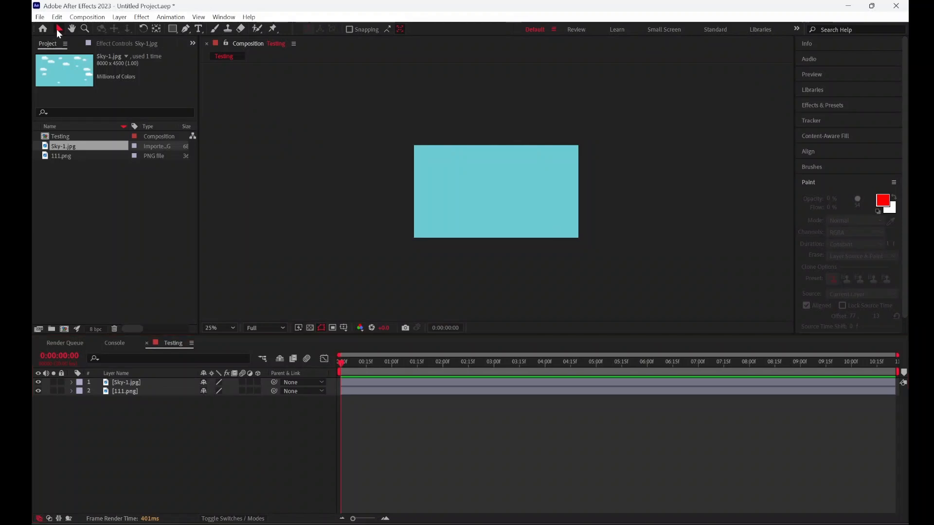
- Shrink the Sky-1.jpg layer to about half its original size by its corner
{"action": "left_click", "coordinate": [135, 383]}
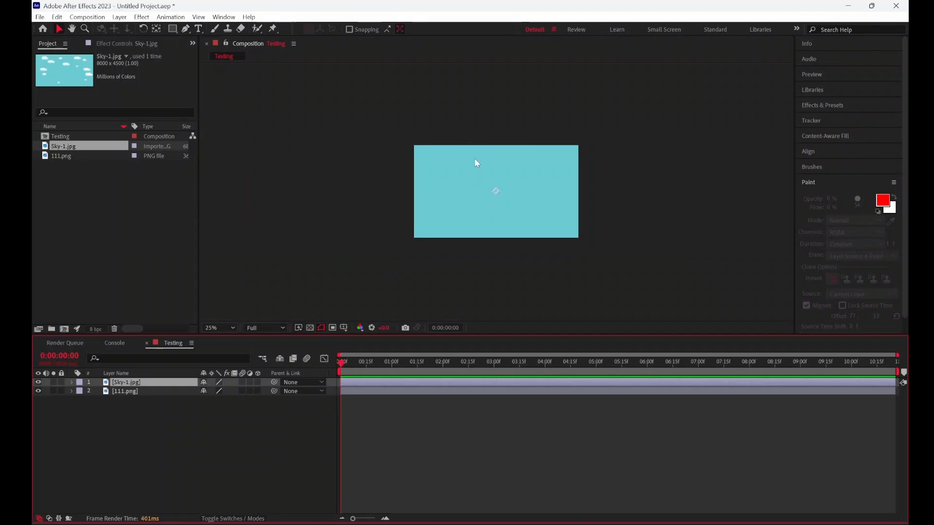
{"action": "scroll", "coordinate": [476, 159], "scroll_direction": "down", "scroll_amount": 1}
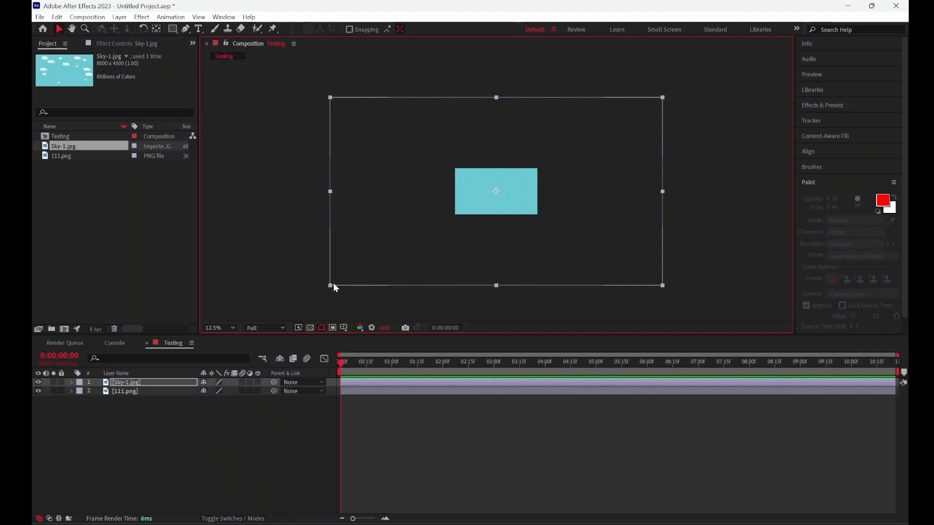
{"action": "left_click_drag", "start_coordinate": [334, 284], "coordinate": [425, 244]}
{"action": "left_click", "coordinate": [206, 445]}
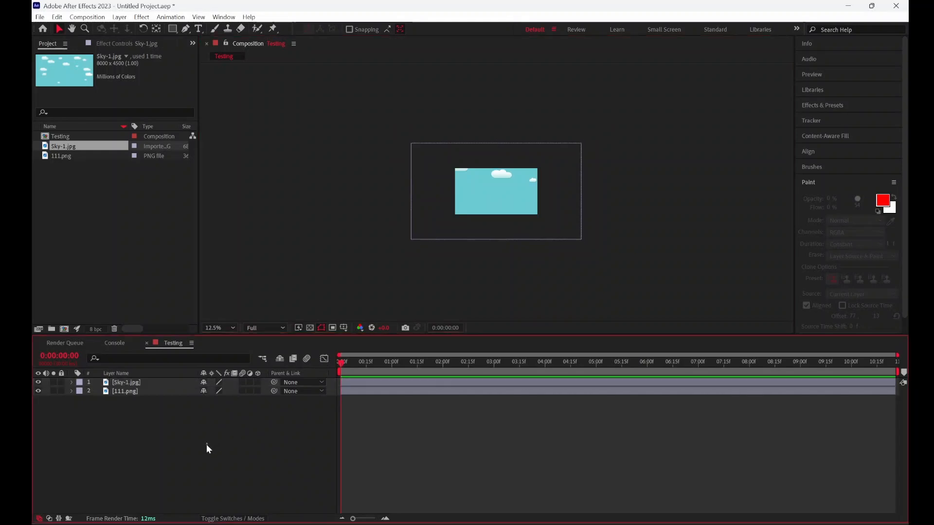
- Reveal the Sky-1.jpg layer's Scale property and set it to 24.8%
{"action": "left_click", "coordinate": [120, 383]}
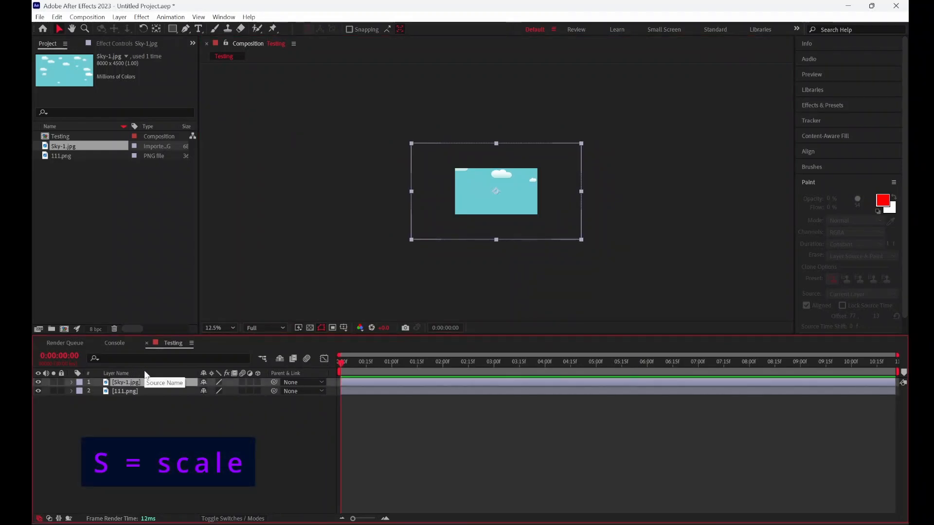
{"action": "key", "text": "s"}
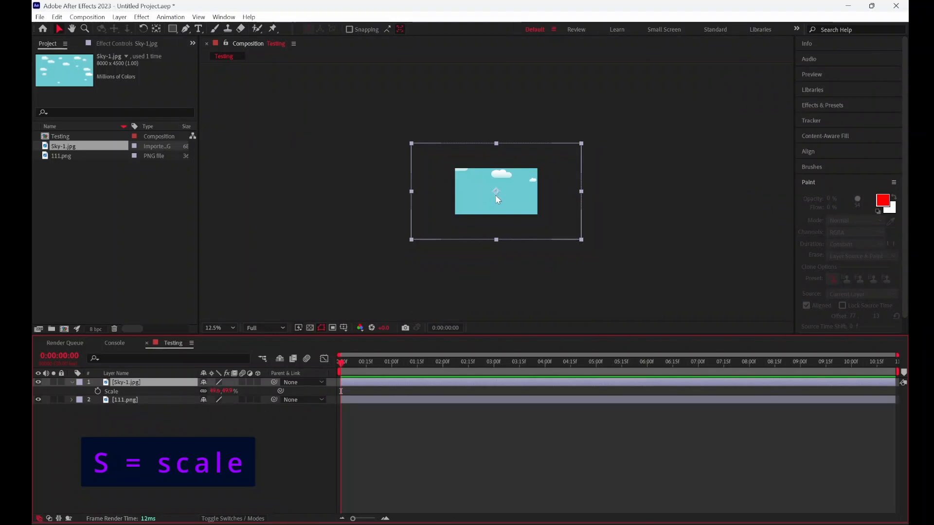
{"action": "scroll", "coordinate": [495, 195], "scroll_direction": "up", "scroll_amount": 2}
{"action": "scroll", "coordinate": [495, 196], "scroll_direction": "down", "scroll_amount": 1}
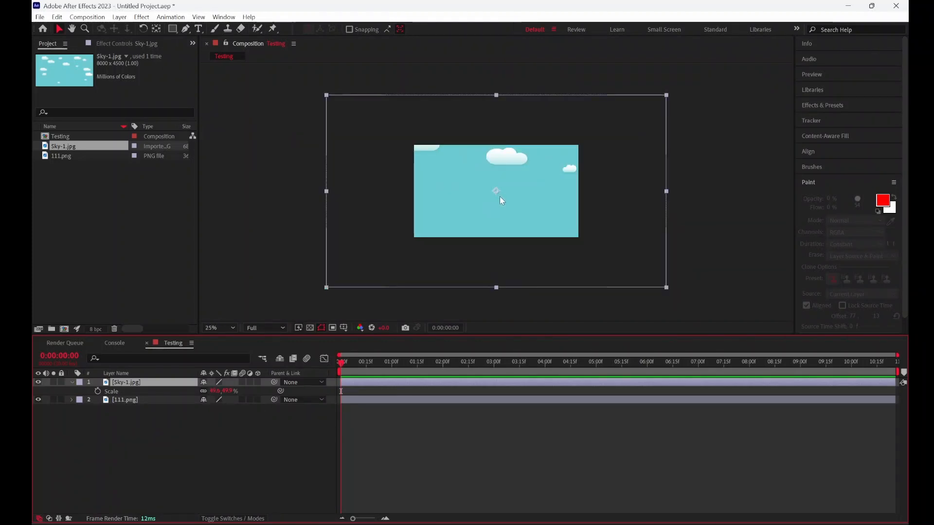
{"action": "left_click_drag", "start_coordinate": [215, 391], "coordinate": [203, 391]}
{"action": "left_click", "coordinate": [214, 391]}
{"action": "type", "text": "24.8"}
{"action": "key", "text": "Return"}
{"action": "key", "text": "period"}
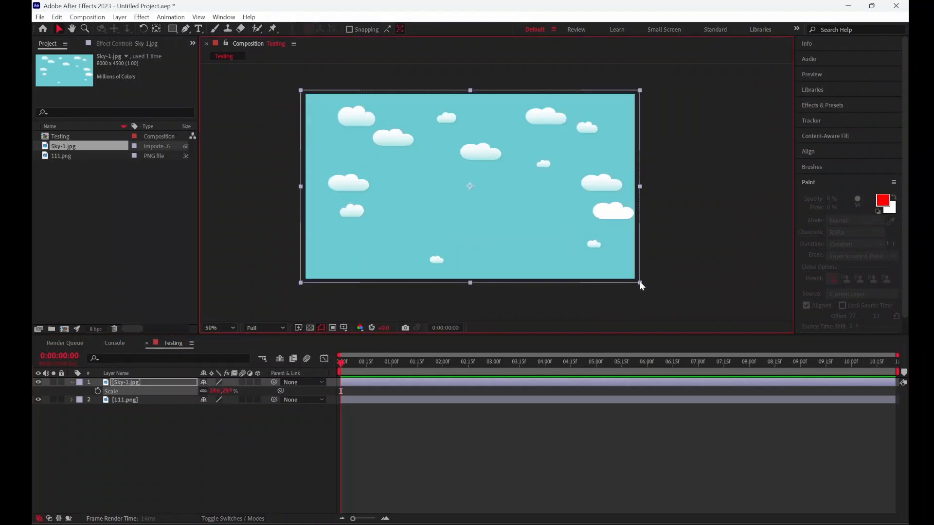
- Fine-tune the Sky-1.jpg layer's size by its corner to about 24.2% so it just covers the composition frame
{"action": "left_click_drag", "start_coordinate": [640, 282], "coordinate": [631, 281]}
{"action": "left_click", "coordinate": [617, 432]}
{"action": "scroll", "coordinate": [567, 158], "scroll_direction": "down", "scroll_amount": 3}
{"action": "scroll", "coordinate": [521, 194], "scroll_direction": "up", "scroll_amount": 5}
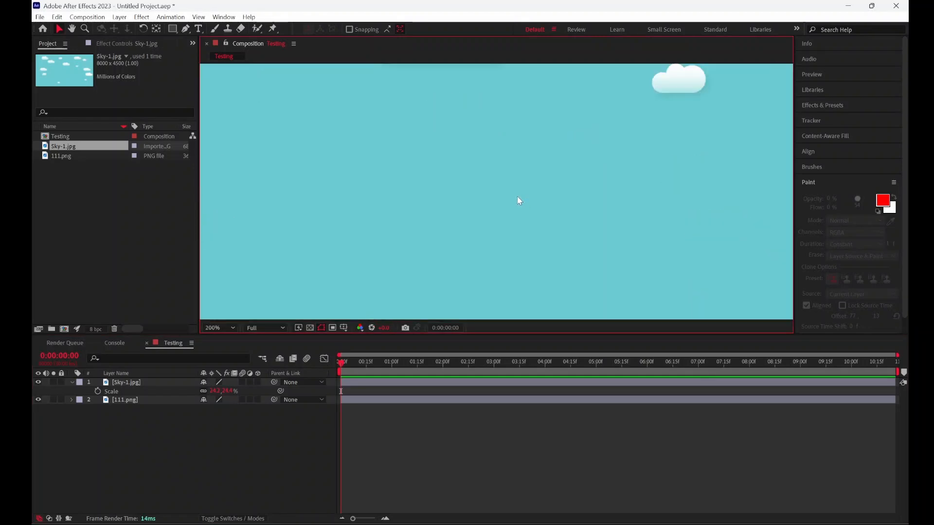
{"action": "scroll", "coordinate": [516, 189], "scroll_direction": "down", "scroll_amount": 2}
{"action": "left_click_drag", "start_coordinate": [513, 186], "coordinate": [520, 189]}
{"action": "left_click", "coordinate": [250, 450]}
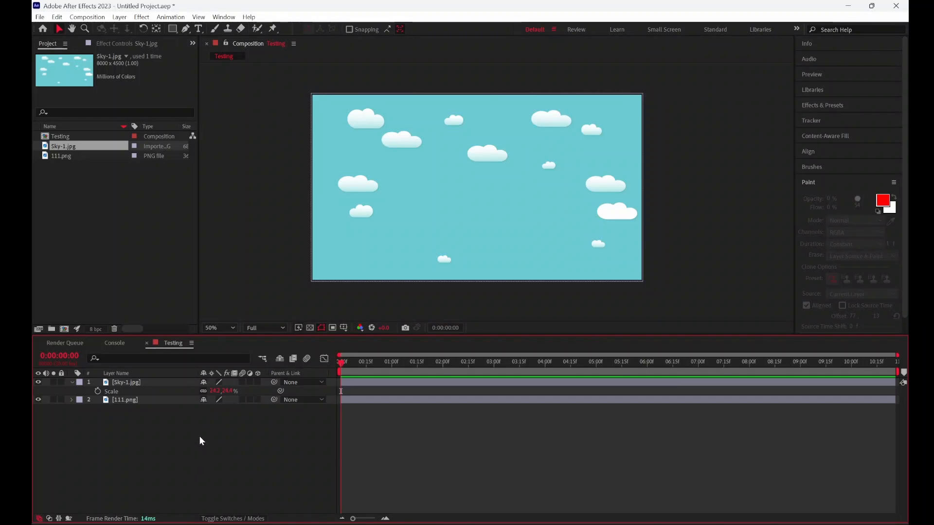
- Move the 111.png airplane layer above the Sky-1.jpg layer in the layer order
{"action": "left_click", "coordinate": [143, 406]}
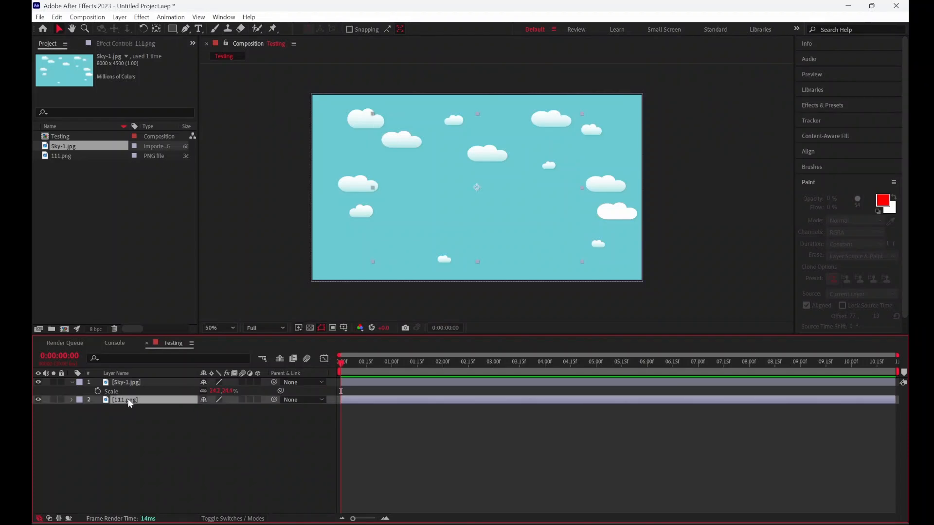
{"action": "left_click", "coordinate": [72, 179]}
{"action": "left_click", "coordinate": [61, 155]}
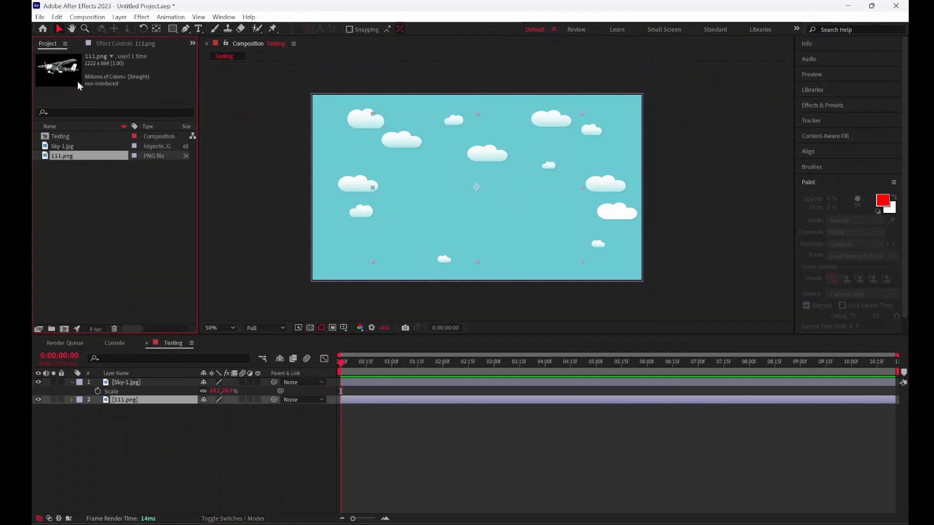
{"action": "left_click", "coordinate": [124, 400]}
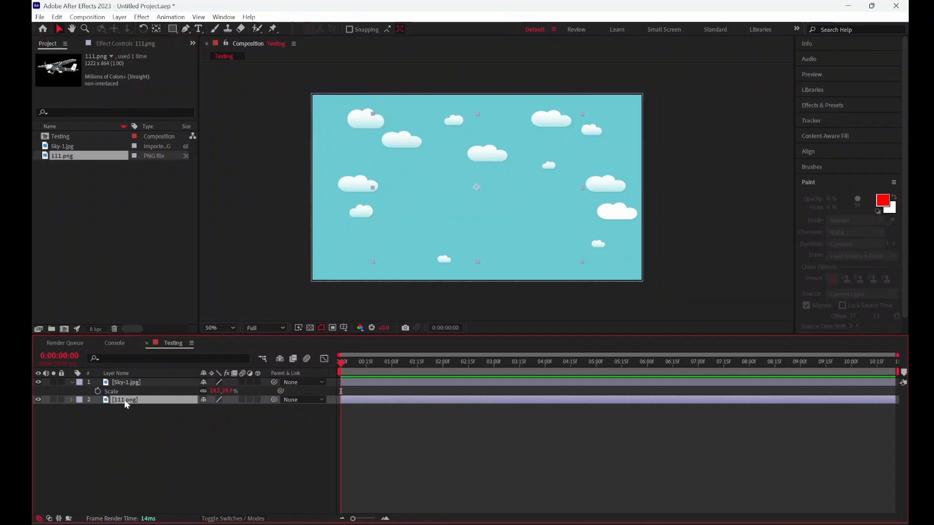
{"action": "left_click_drag", "start_coordinate": [125, 399], "coordinate": [124, 382]}
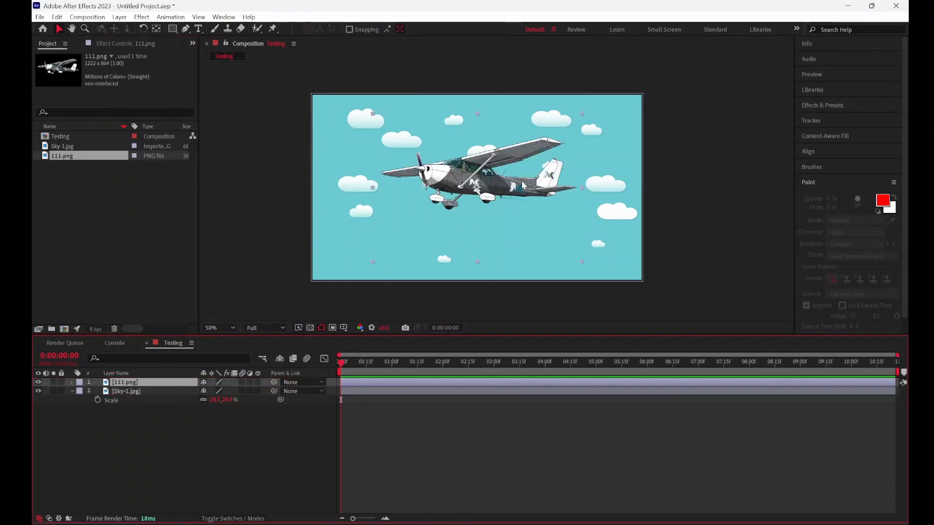
- Rename the 111.png layer to Airplane
{"action": "right_click", "coordinate": [126, 381]}
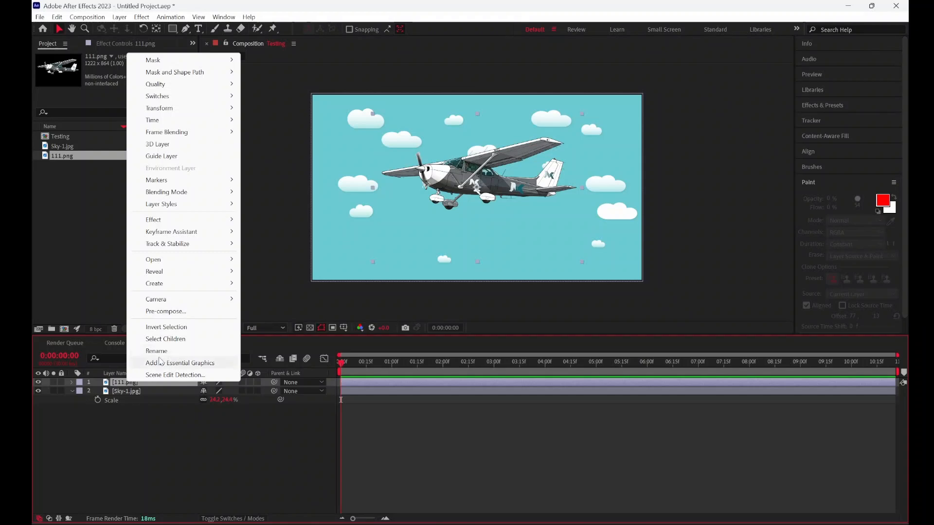
{"action": "left_click", "coordinate": [117, 391]}
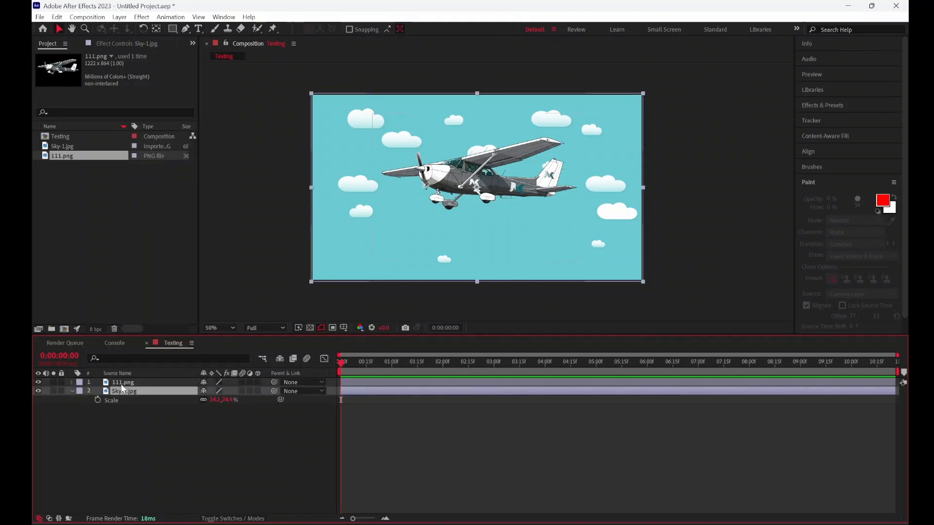
{"action": "left_click", "coordinate": [122, 384]}
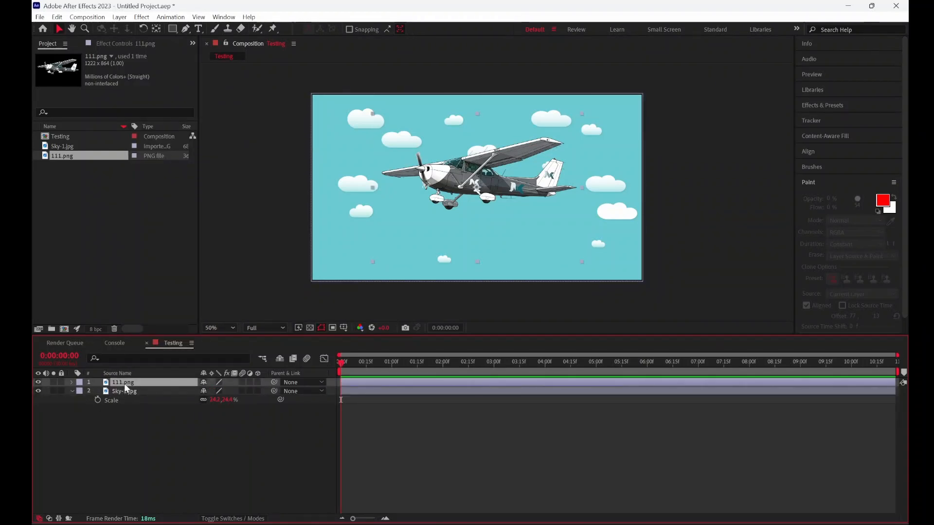
{"action": "key", "text": "Return"}
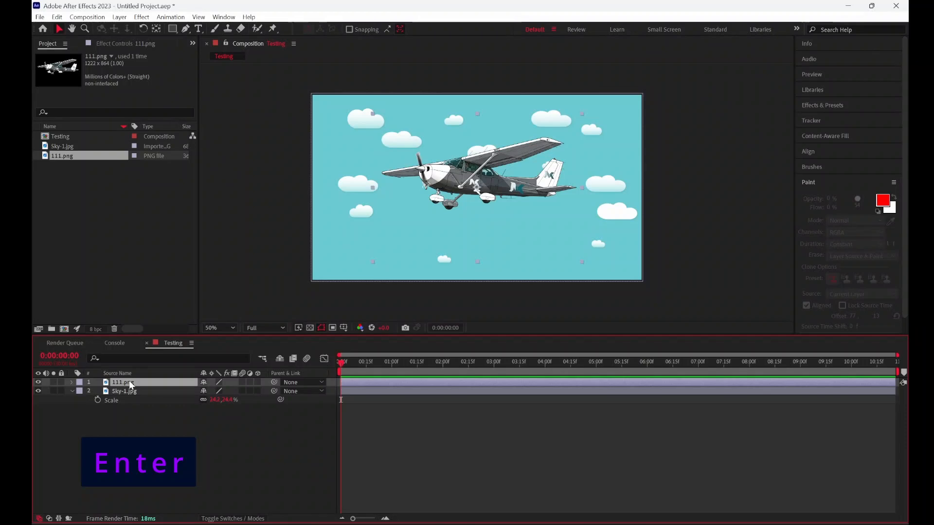
{"action": "type", "text": "A"}
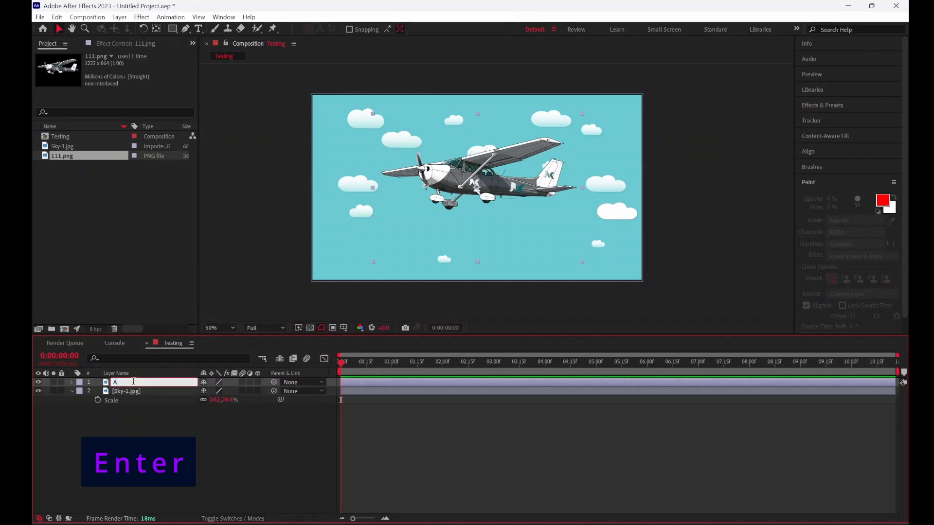
{"action": "type", "text": "irplane"}
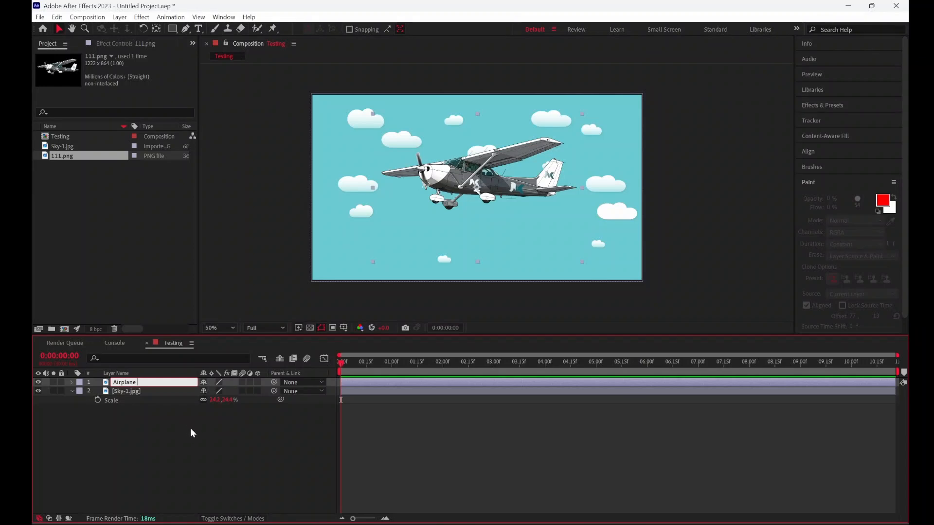
{"action": "key", "text": "Return"}
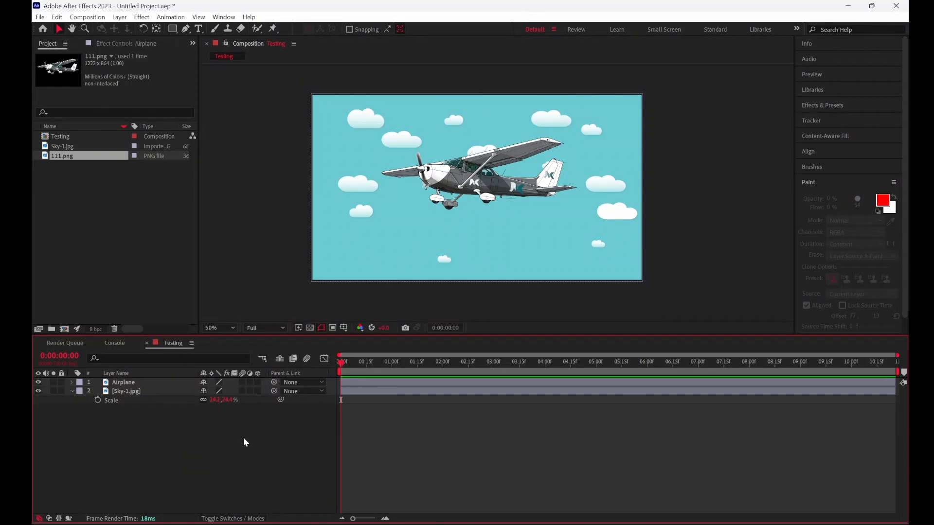
{"action": "left_click", "coordinate": [162, 384]}
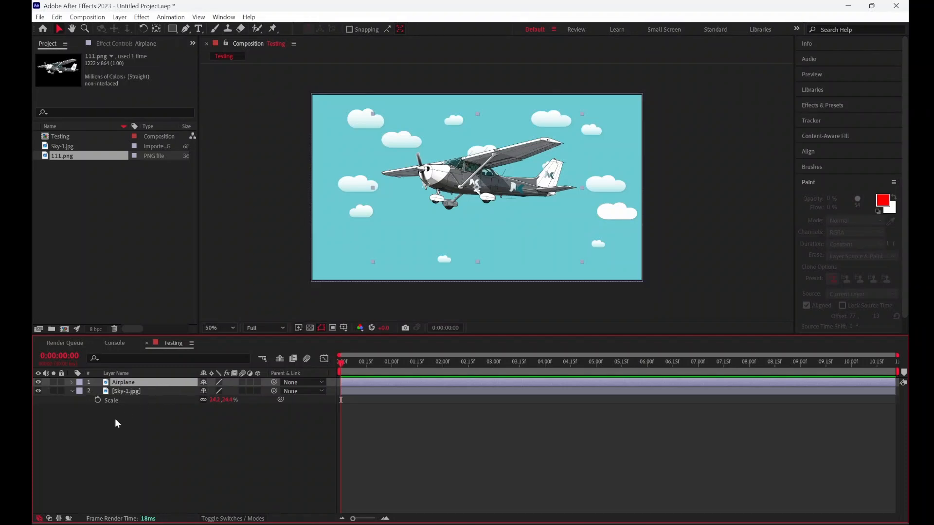
{"action": "left_click", "coordinate": [83, 406]}
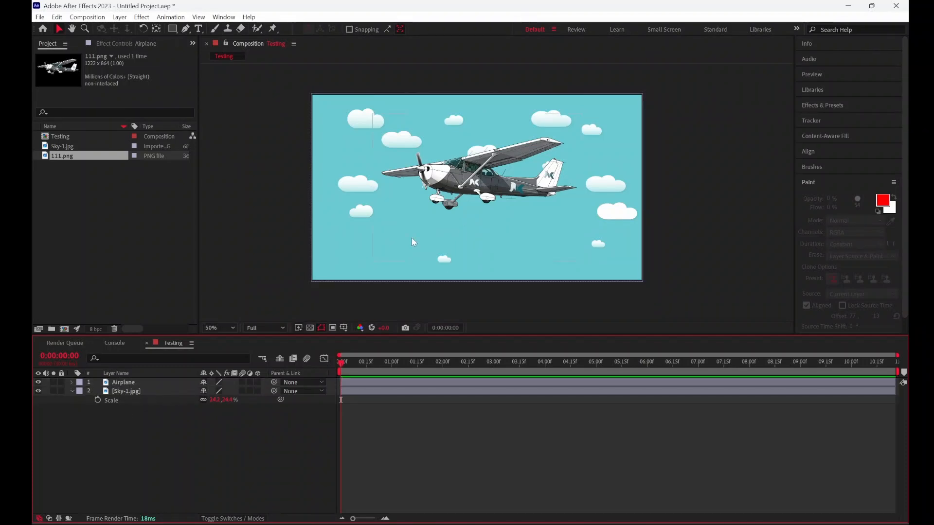
- Move the Sky-1.jpg layer above the Airplane layer, and bring the Airplane layer back to the top of the layer order
{"action": "left_click", "coordinate": [130, 391]}
{"action": "mouse_move", "coordinate": [129, 382]}
{"action": "left_mouse_down"}
{"action": "mouse_move", "coordinate": [128, 394]}
{"action": "mouse_move", "coordinate": [114, 390]}
{"action": "mouse_move", "coordinate": [128, 379]}
{"action": "left_mouse_up"}
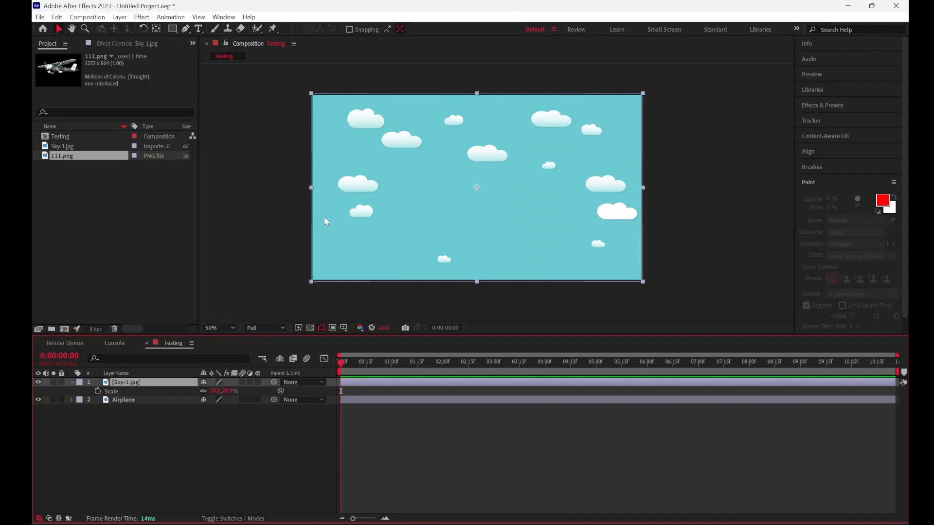
{"action": "left_click", "coordinate": [128, 399]}
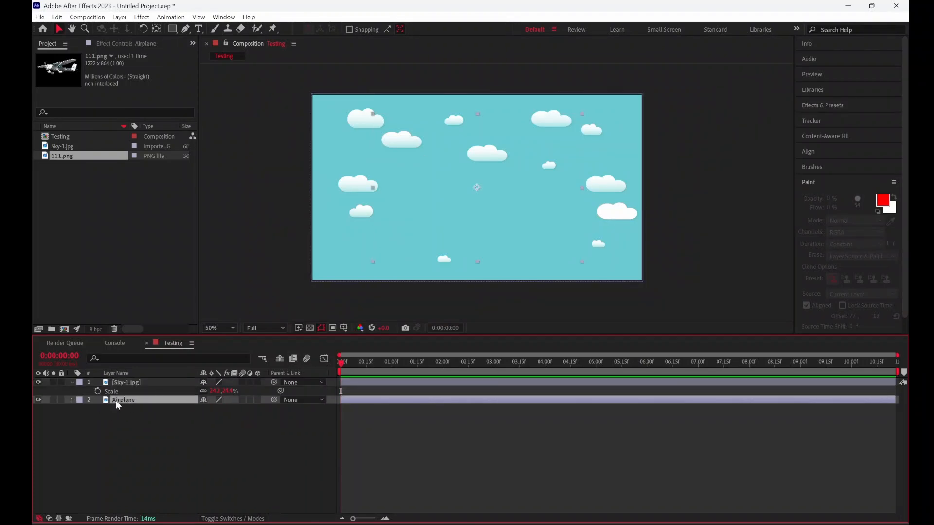
{"action": "mouse_move", "coordinate": [116, 400]}
{"action": "left_mouse_down"}
{"action": "mouse_move", "coordinate": [125, 404]}
{"action": "mouse_move", "coordinate": [126, 383]}
{"action": "mouse_move", "coordinate": [103, 388]}
{"action": "left_mouse_up"}
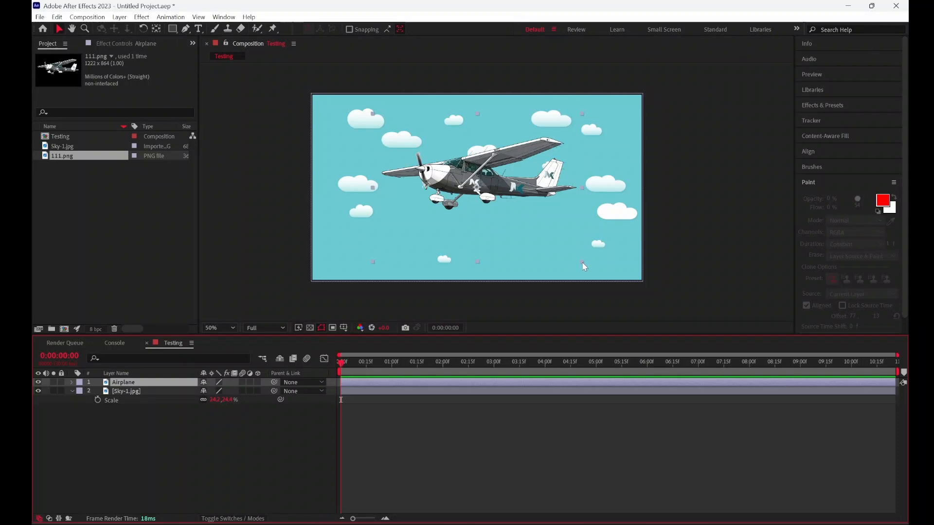
- Shrink the Airplane layer slightly by its corner and shift it left of the composition's centre
{"action": "mouse_move", "coordinate": [583, 263]}
{"action": "left_mouse_down"}
{"action": "mouse_move", "coordinate": [544, 239]}
{"action": "mouse_move", "coordinate": [570, 252]}
{"action": "left_mouse_up"}
{"action": "left_click_drag", "start_coordinate": [557, 177], "coordinate": [519, 183]}
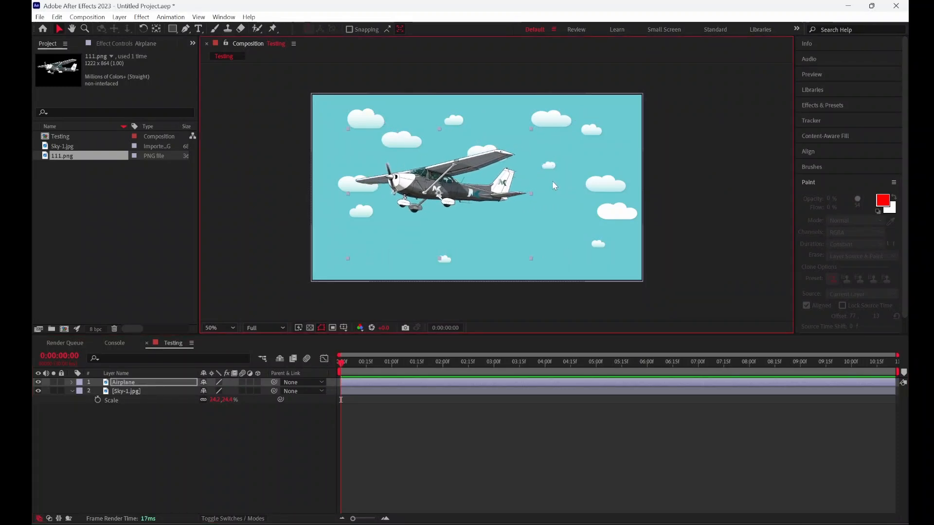
{"action": "left_click", "coordinate": [319, 422]}
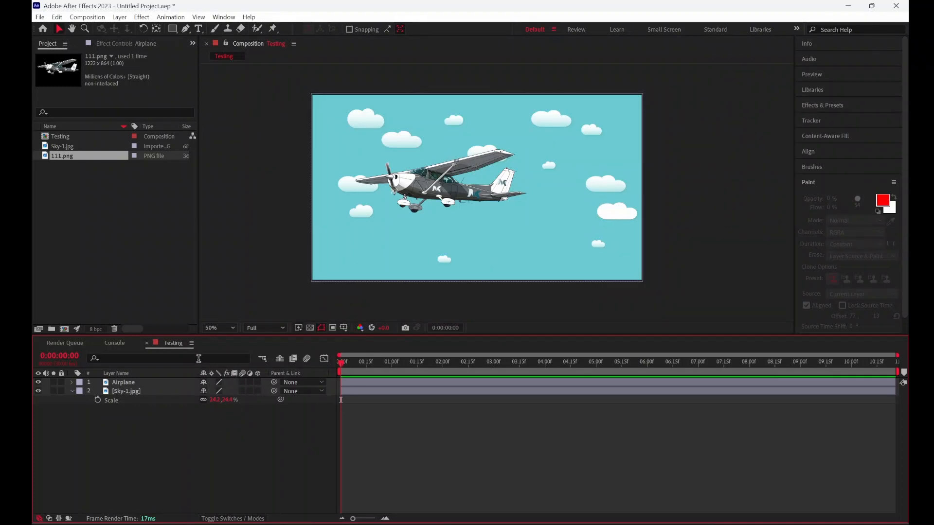
- Pre-compose the Airplane and Sky-1.jpg layers into a new composition named Airplane and Sky, with all attributes moved into it
{"action": "key", "text": "ctrl+a"}
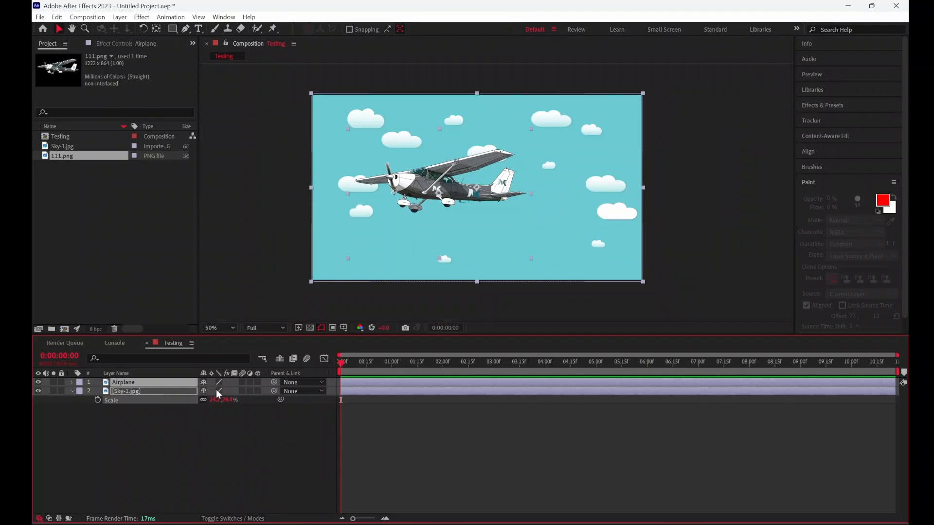
{"action": "left_click_drag", "start_coordinate": [195, 423], "coordinate": [136, 375]}
{"action": "right_click", "coordinate": [153, 382]}
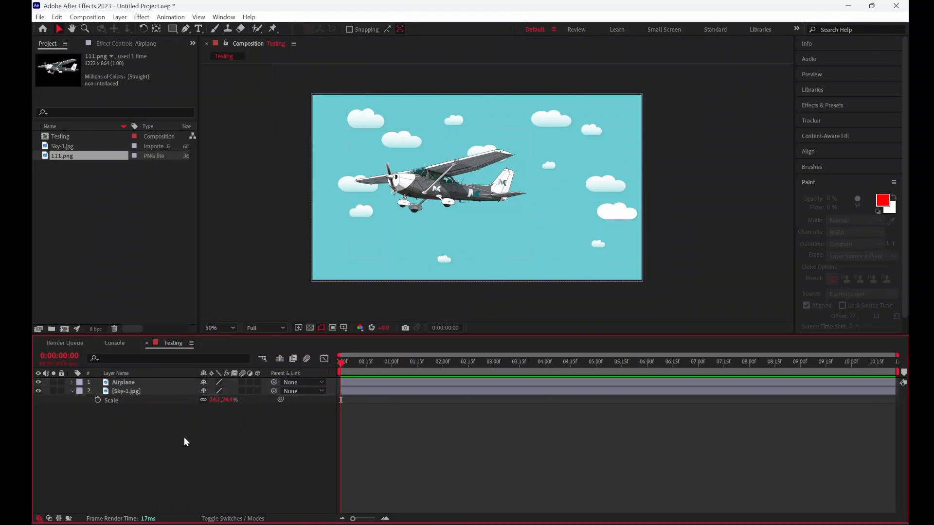
{"action": "left_click", "coordinate": [184, 437]}
{"action": "left_click_drag", "start_coordinate": [193, 425], "coordinate": [129, 386]}
{"action": "key", "text": "ctrl+shift+c"}
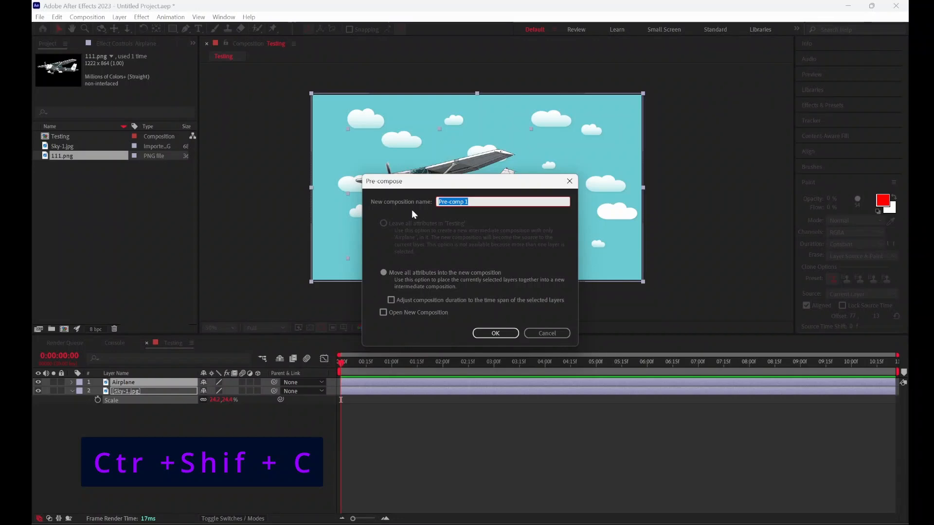
{"action": "type", "text": "A"}
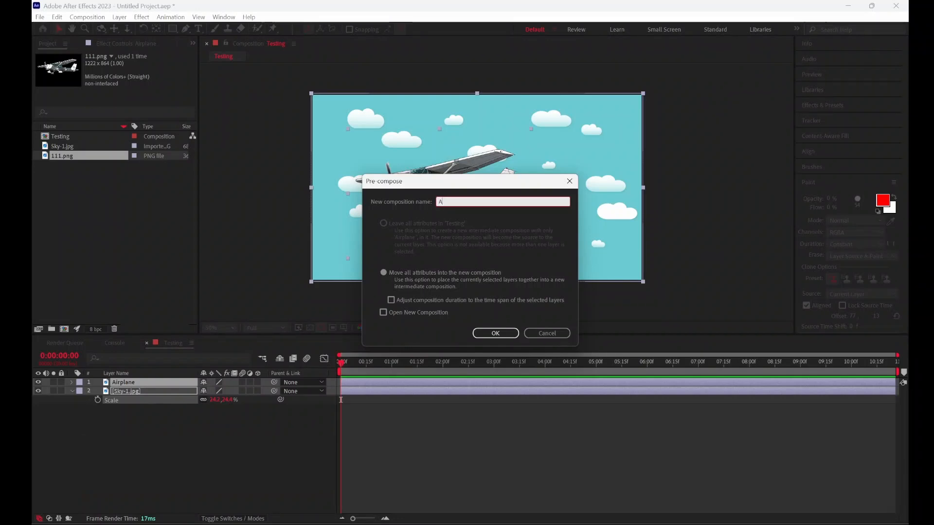
{"action": "type", "text": "irplane and Sky"}
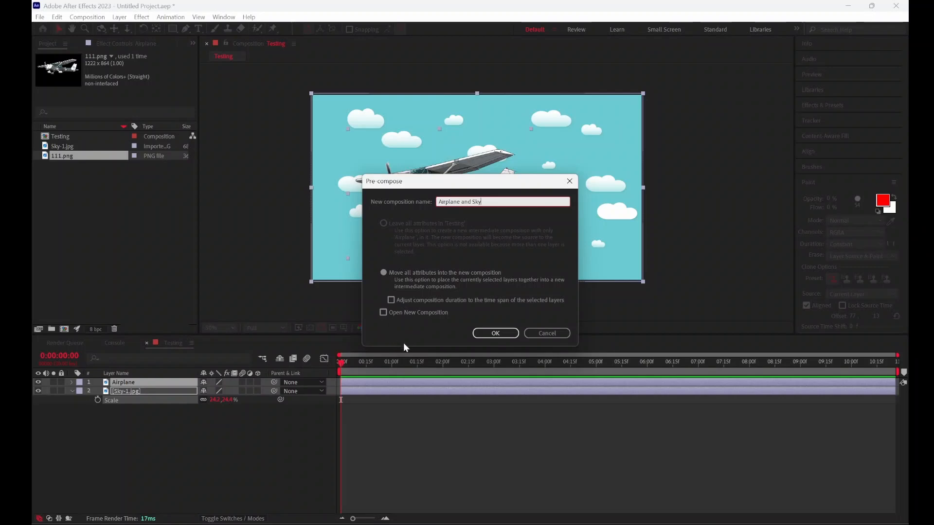
{"action": "left_click", "coordinate": [505, 335]}
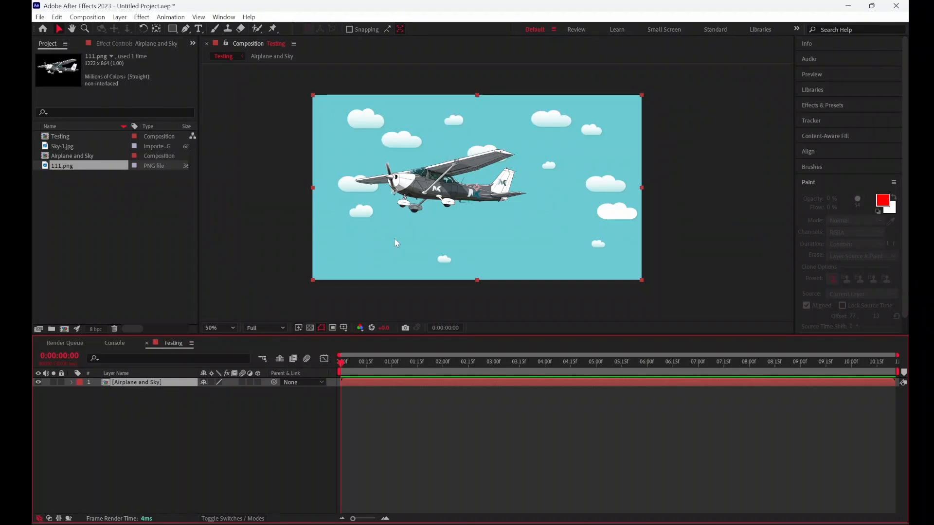
- Move the Airplane and Sky layer sideways as one unit and return it to cover the composition frame
{"action": "left_click_drag", "start_coordinate": [400, 233], "coordinate": [476, 227]}
{"action": "left_click_drag", "start_coordinate": [527, 180], "coordinate": [451, 185]}
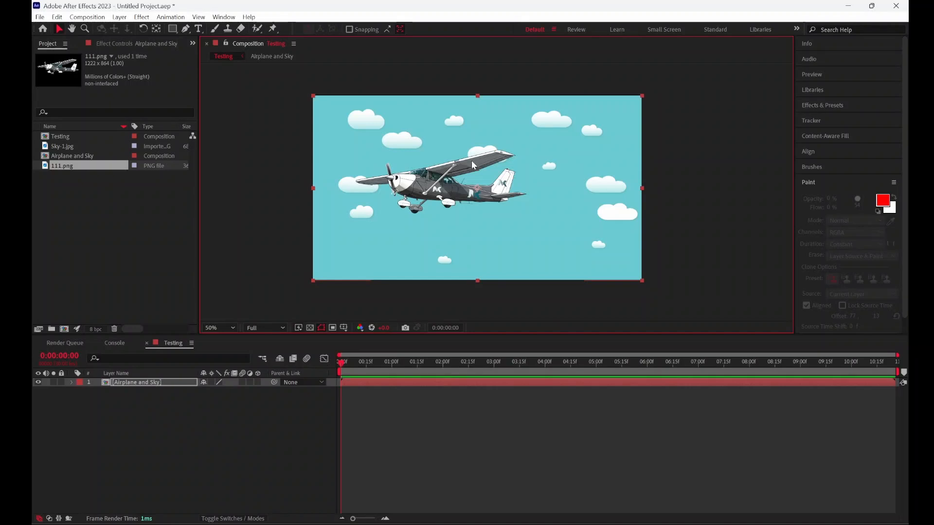
{"action": "left_click", "coordinate": [559, 427]}
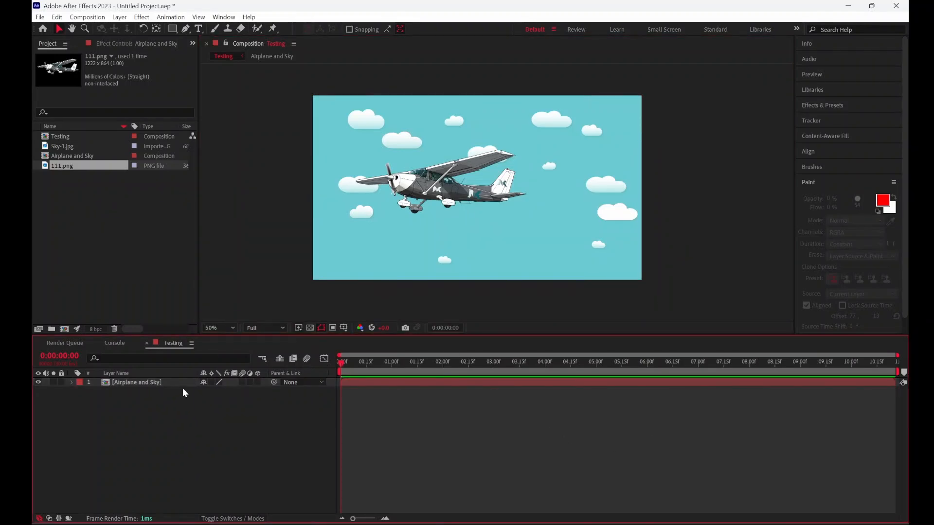
- Open the Airplane and Sky pre-composition and move the airplane partly past the frame's right edge
{"action": "double_click", "coordinate": [147, 381]}
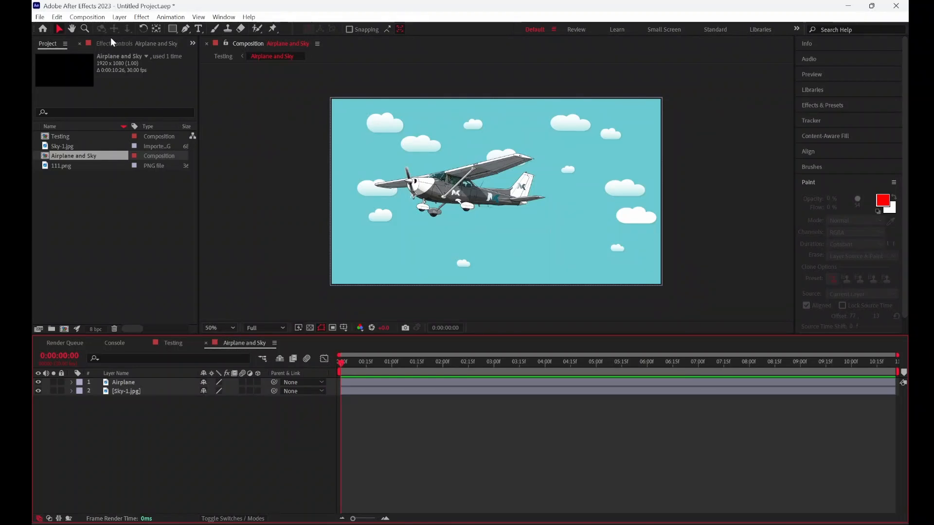
{"action": "left_click", "coordinate": [439, 192]}
{"action": "left_click_drag", "start_coordinate": [439, 192], "coordinate": [613, 202]}
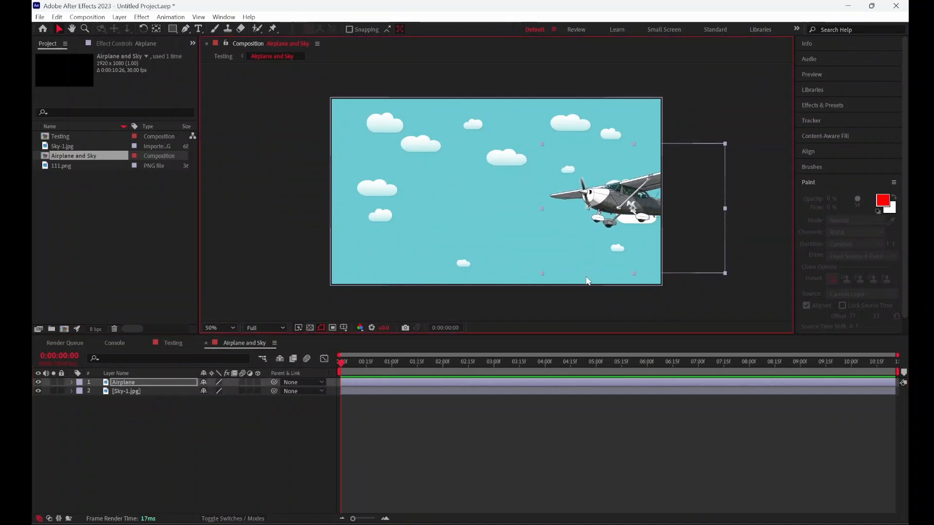
- Check the moved airplane in the Testing composition and close the Airplane and Sky composition's timeline
{"action": "left_click", "coordinate": [170, 342]}
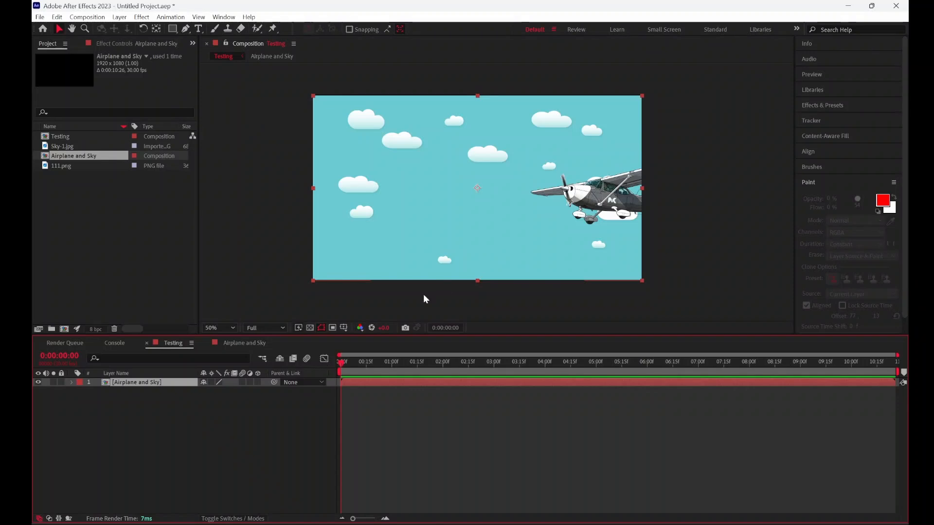
{"action": "left_click", "coordinate": [233, 344]}
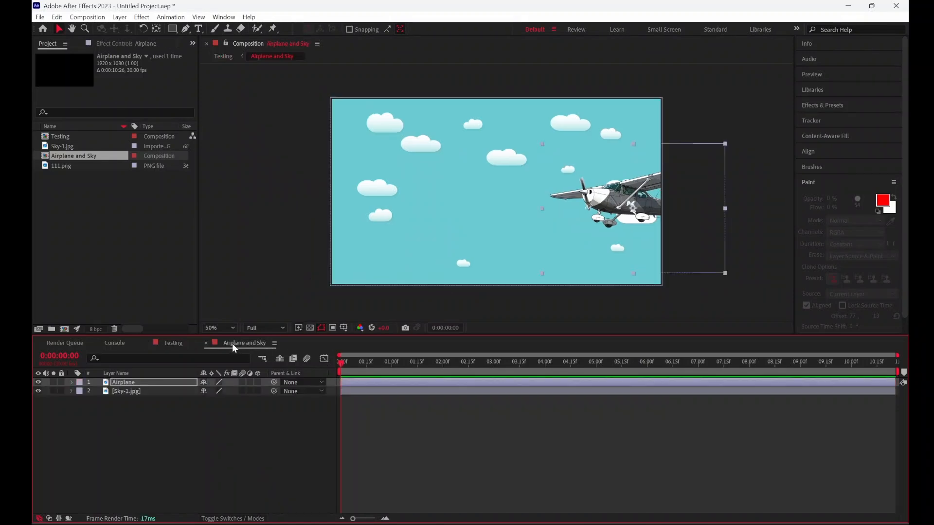
{"action": "left_click", "coordinate": [206, 343]}
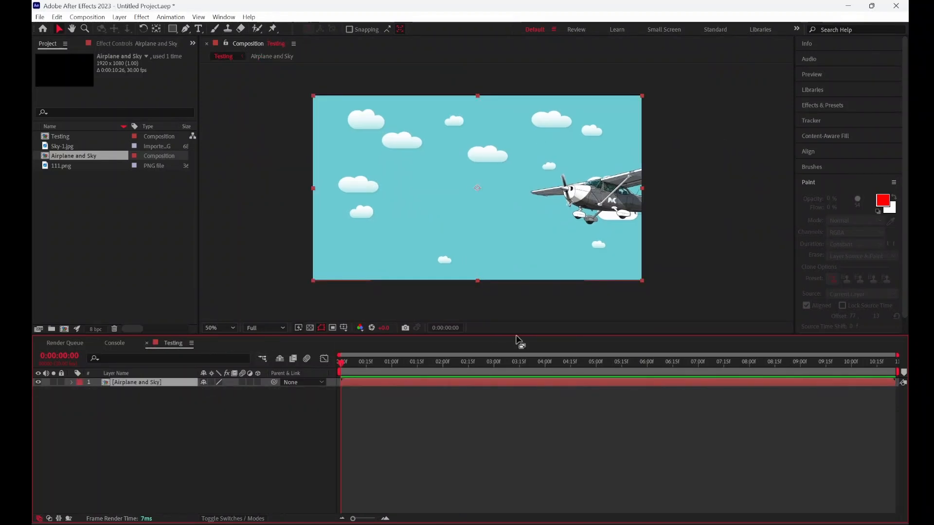